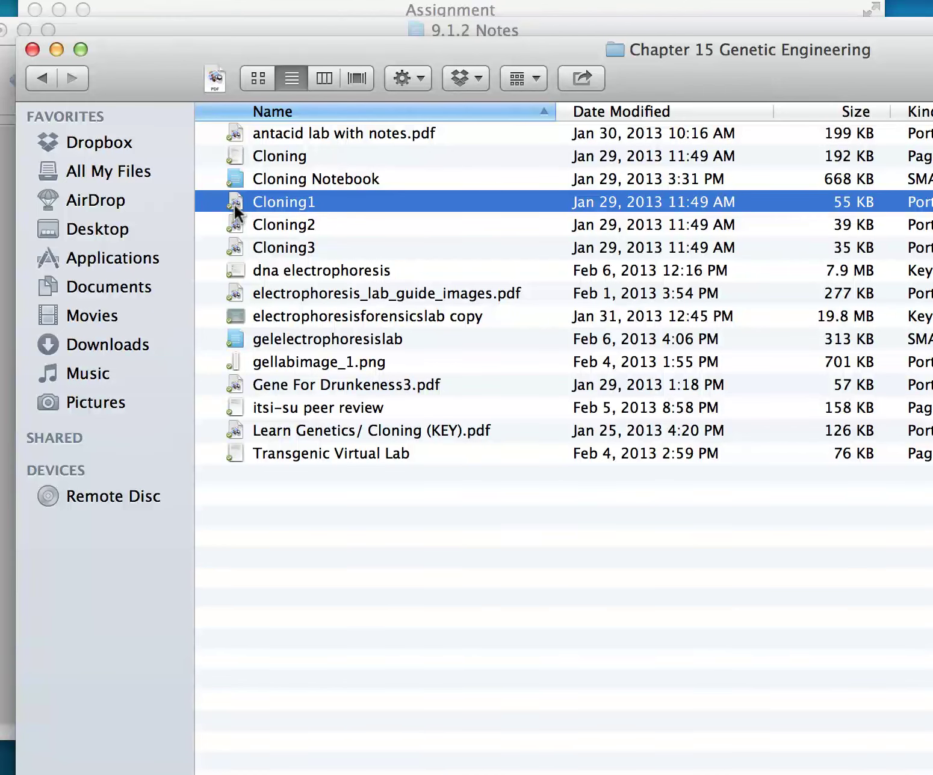
- Open the Cloning1 worksheet from the Chapter 15 Genetic Engineering folder in Preview
double_click(229, 203)
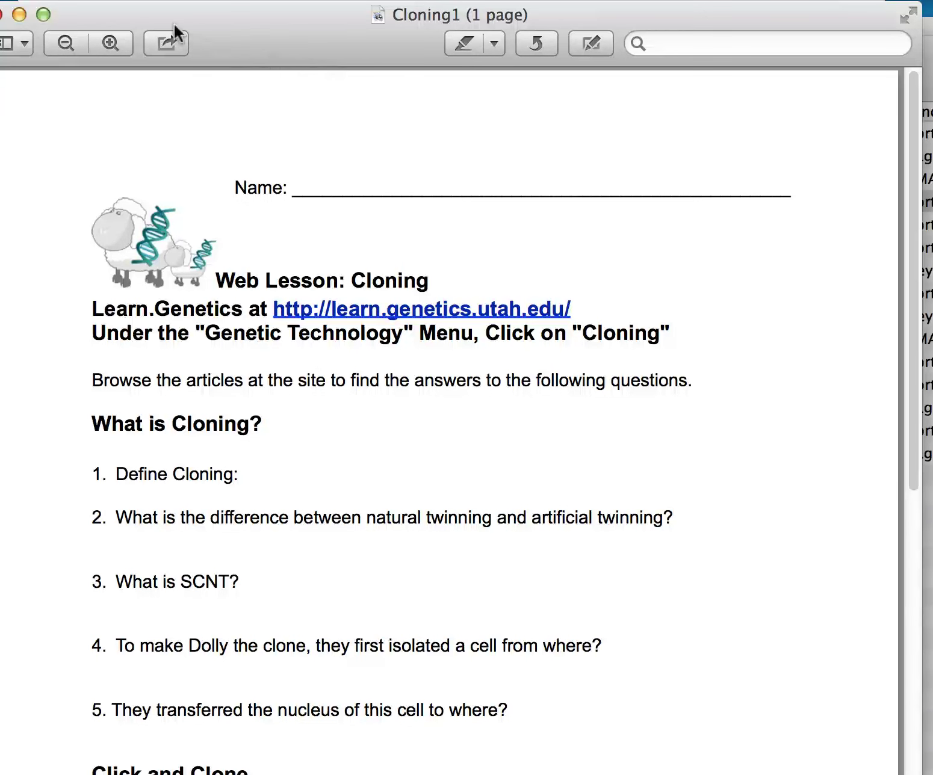
- Print the worksheet to PDF, saving it as Cloning1.pdf on the Desktop
left_click(150, 0)
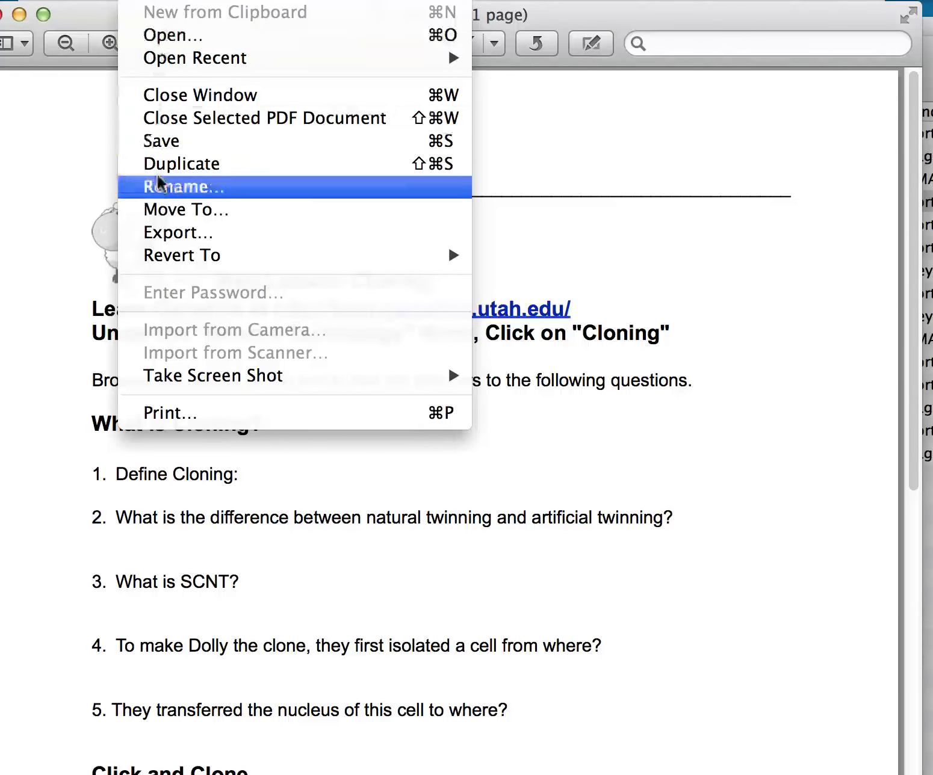
left_click(156, 412)
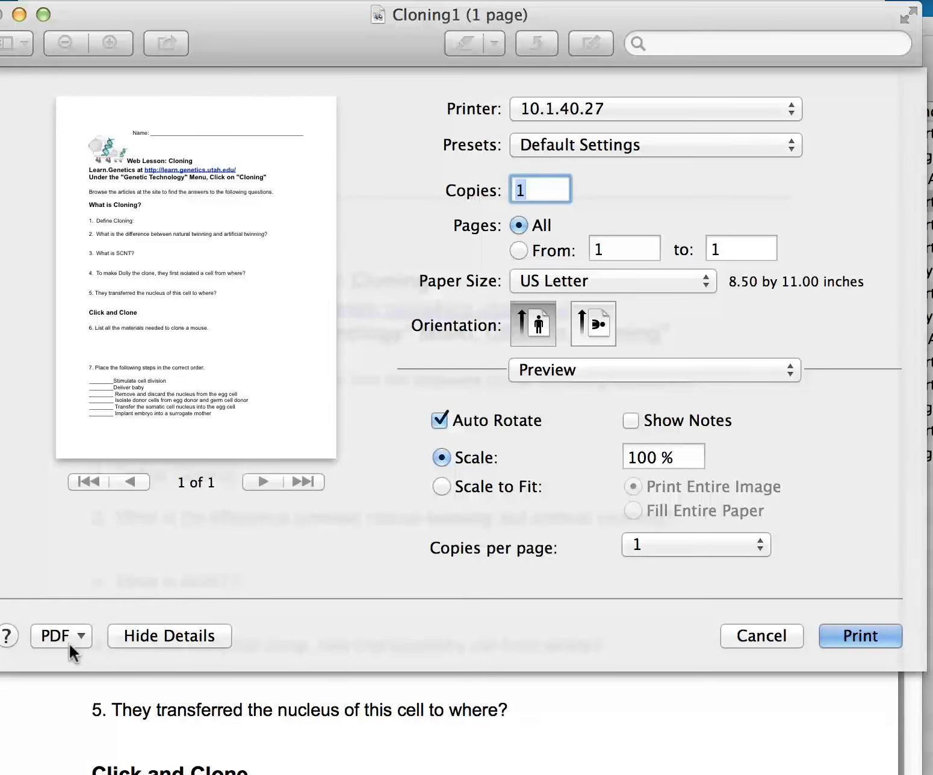
left_click(74, 641)
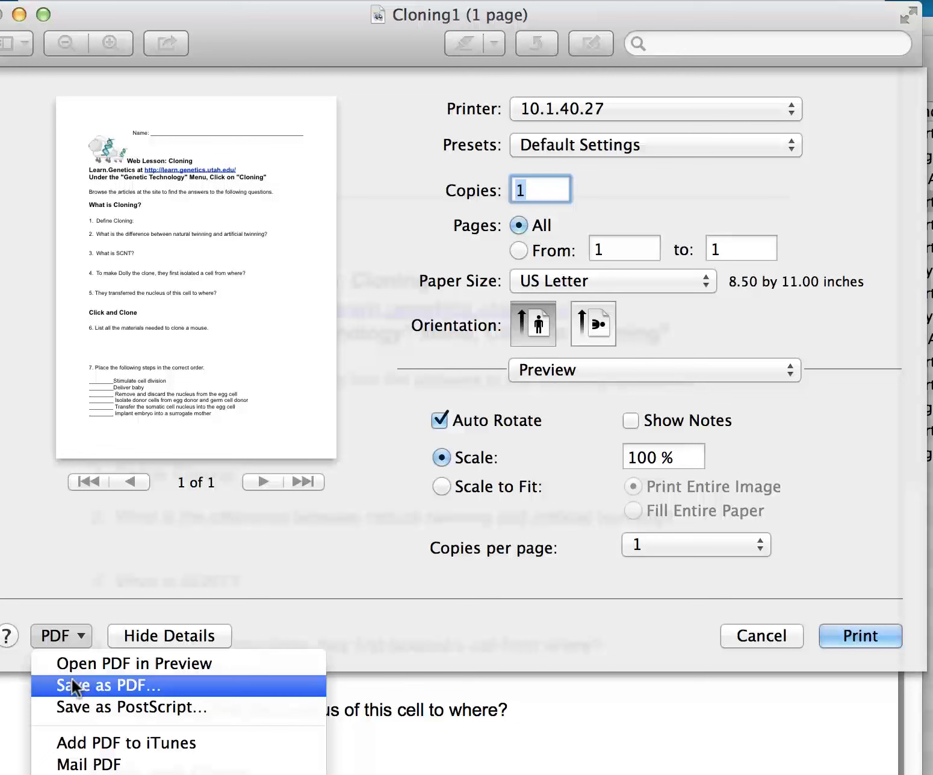
left_click(437, 281)
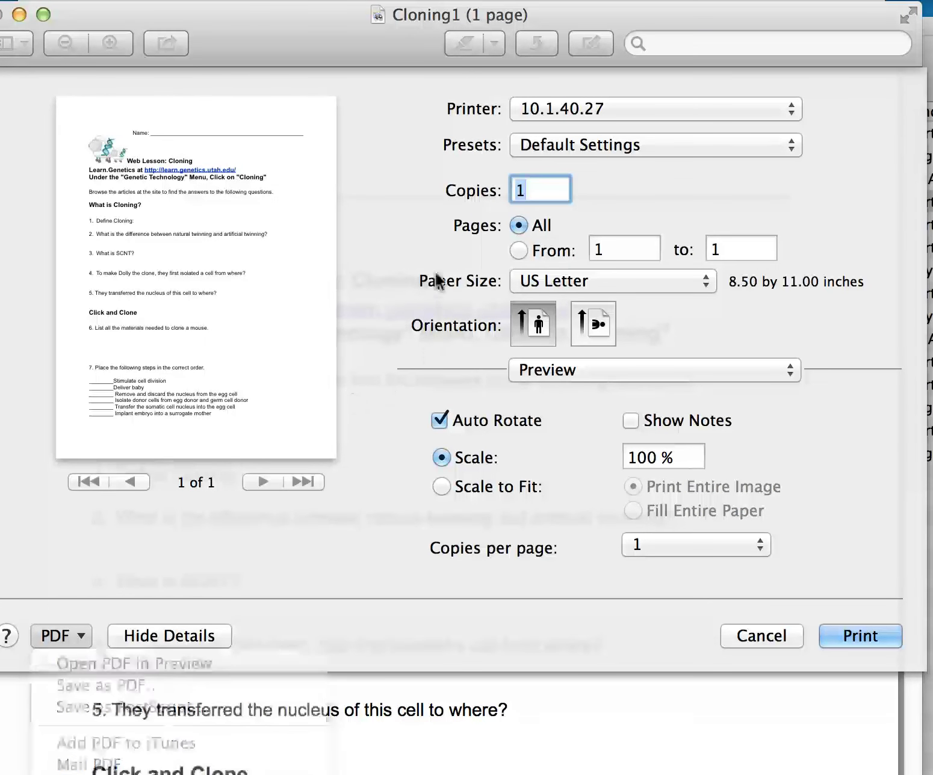
left_click(518, 251)
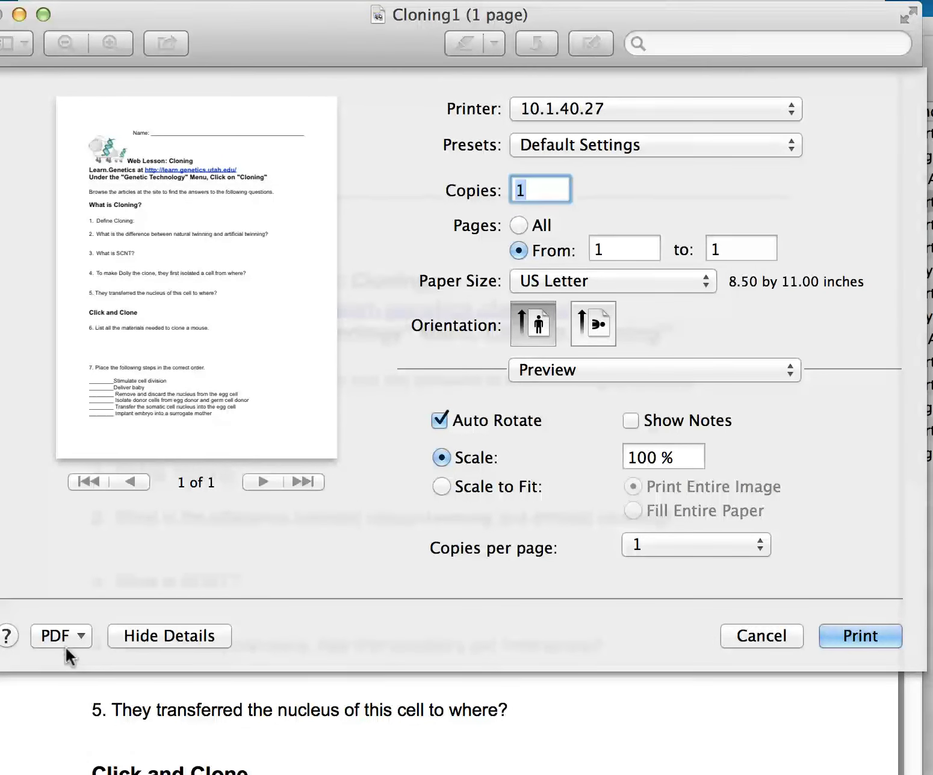
left_click(86, 630)
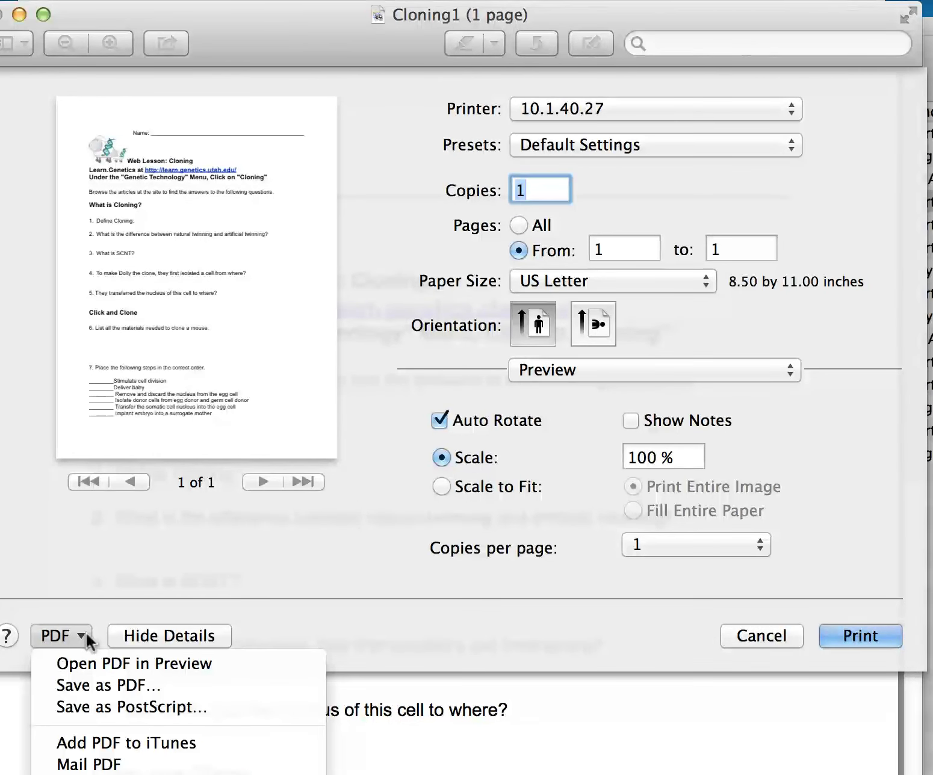
left_click(84, 684)
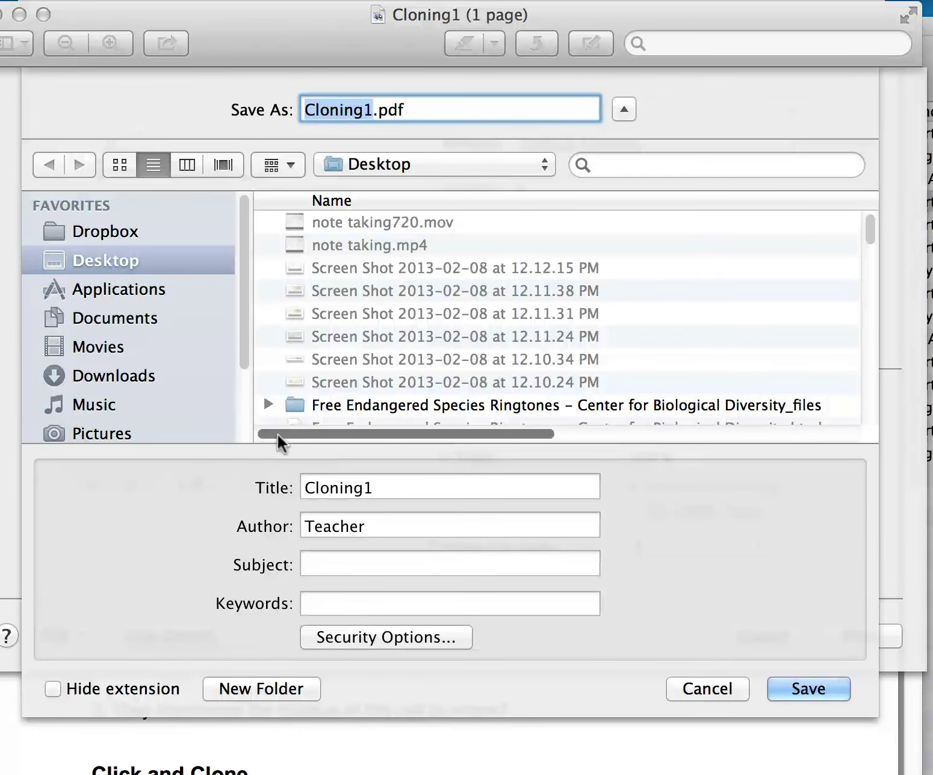
left_click(809, 689)
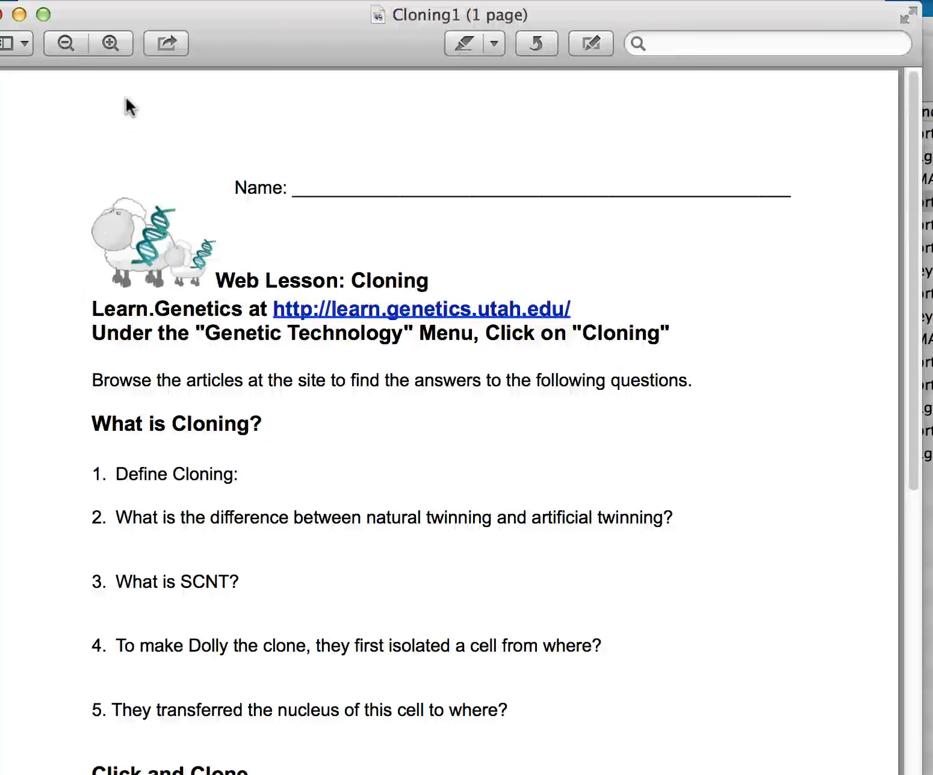
left_click(139, 1)
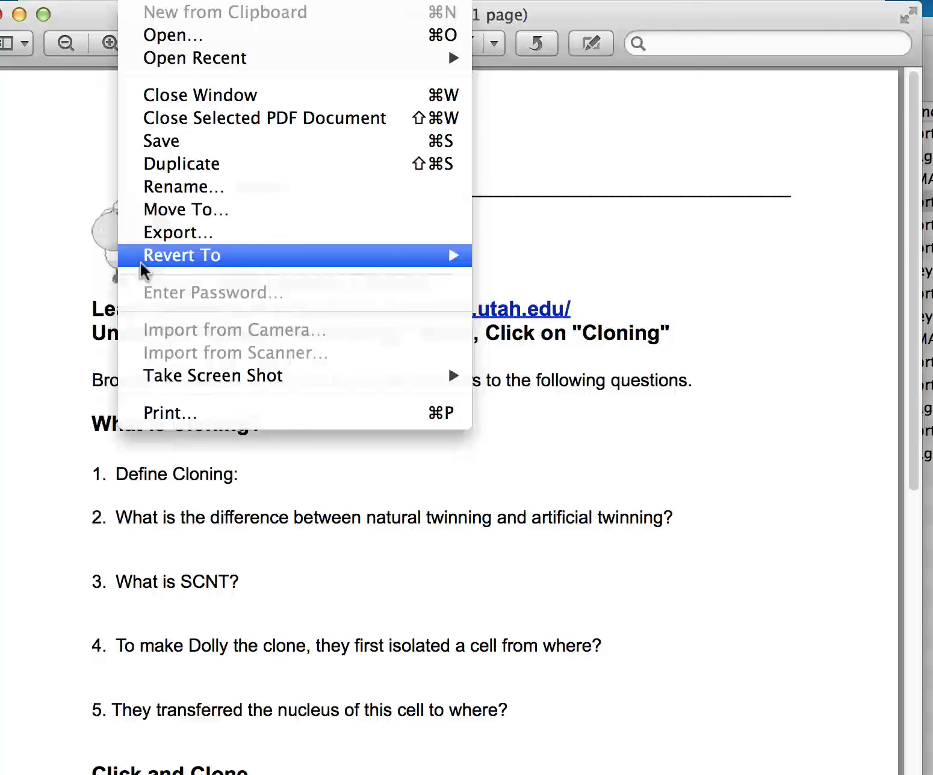
left_click(164, 411)
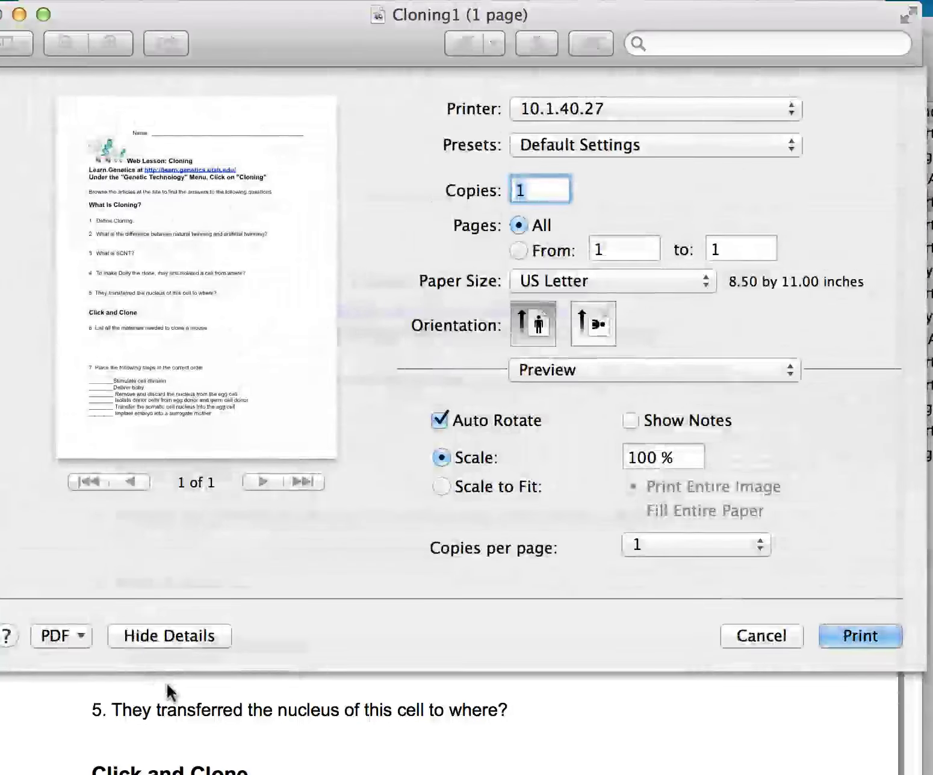
left_click(71, 637)
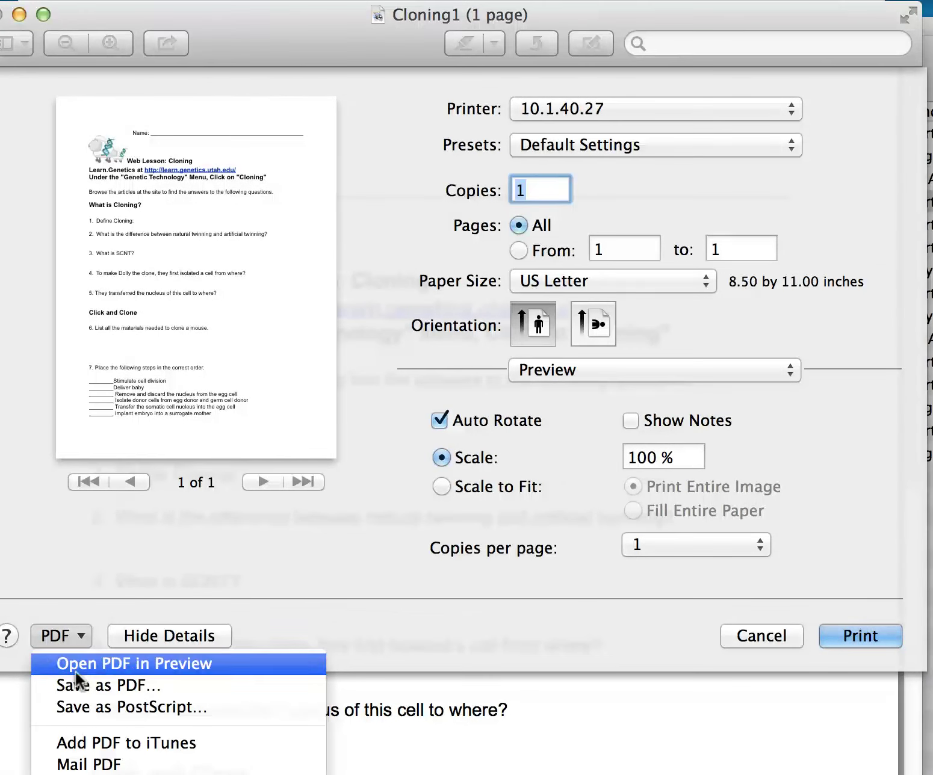
left_click(520, 253)
left_click(522, 254)
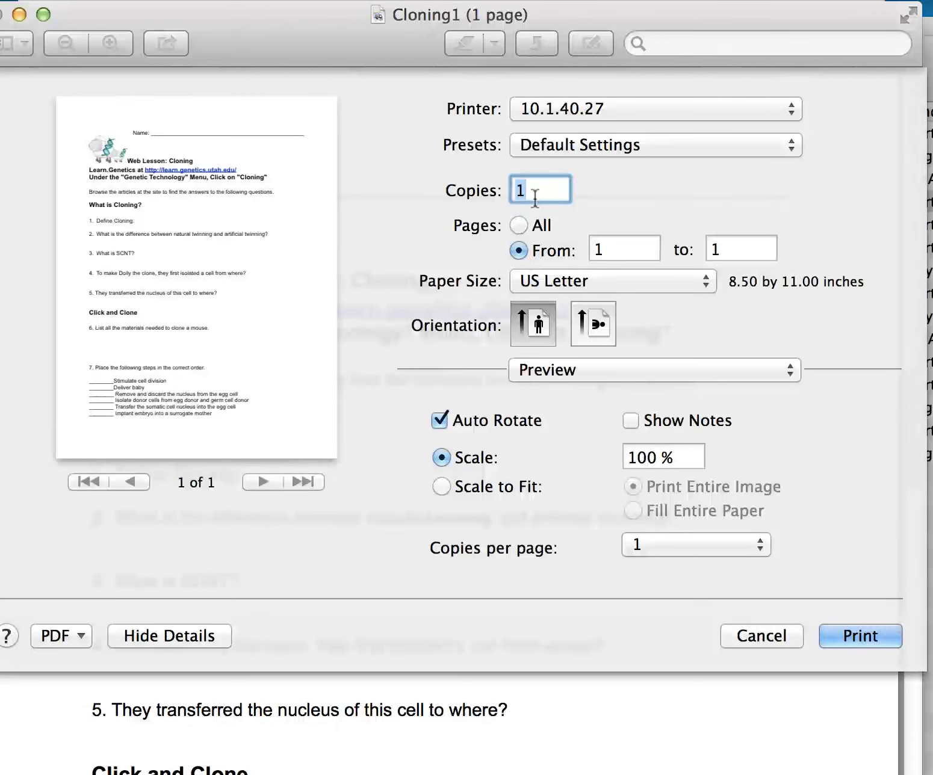
left_click(598, 249)
left_click_drag(598, 249, 592, 247)
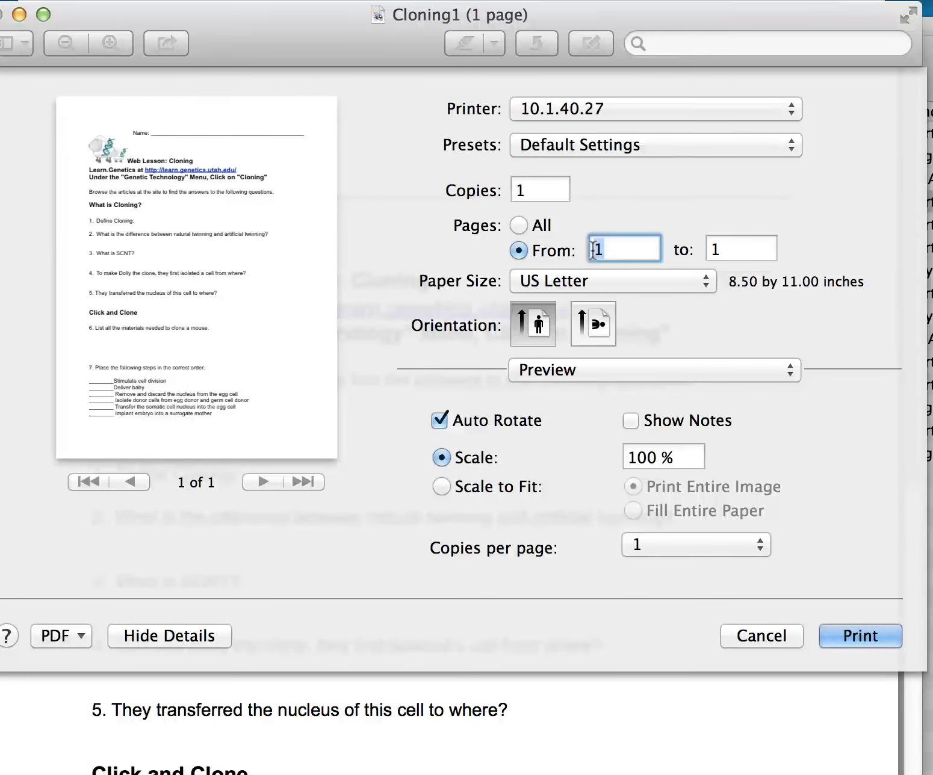
type("2")
key("Tab")
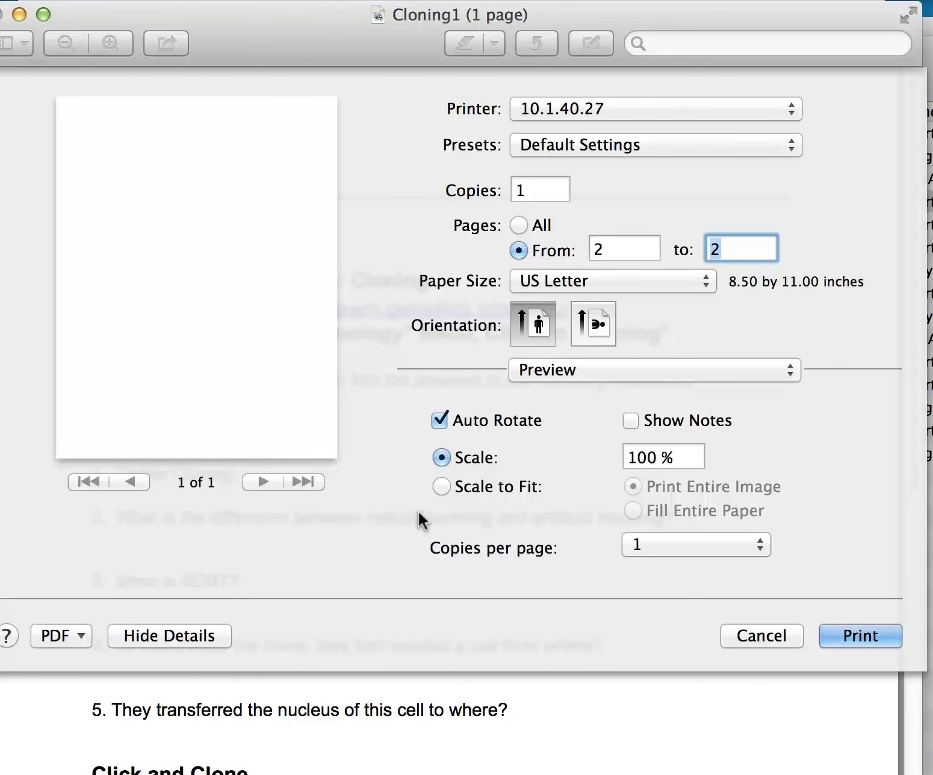
left_click(745, 638)
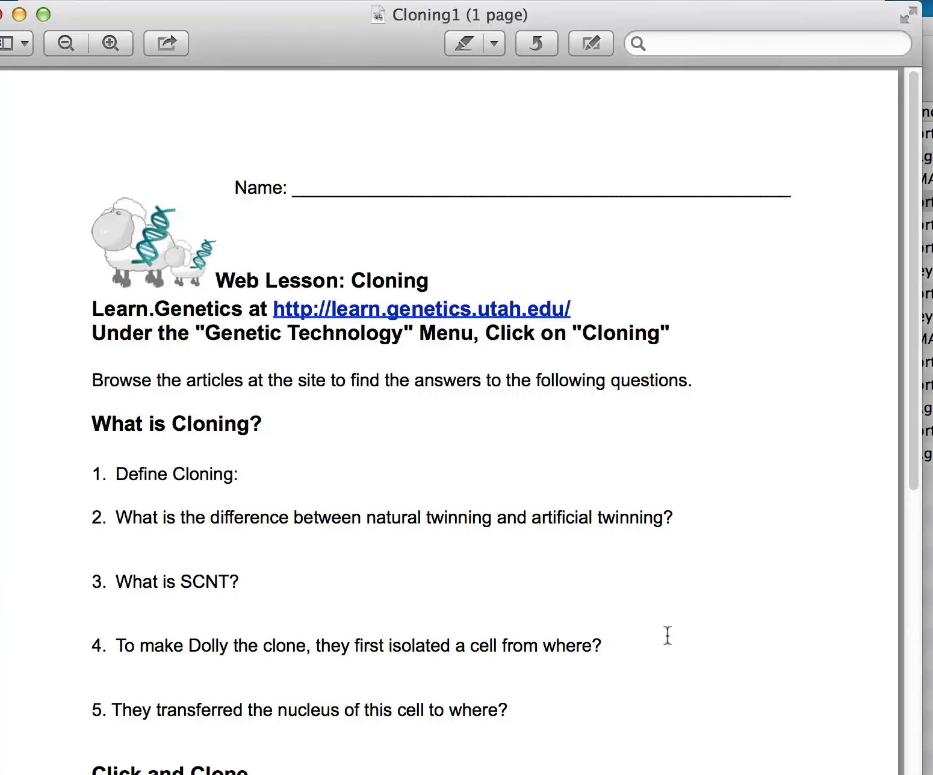
- Create a blank Untitled Notebook file, show its Attachments panel, and bring the Chapter 15 folder forward
left_click_drag(276, 57, 408, 248)
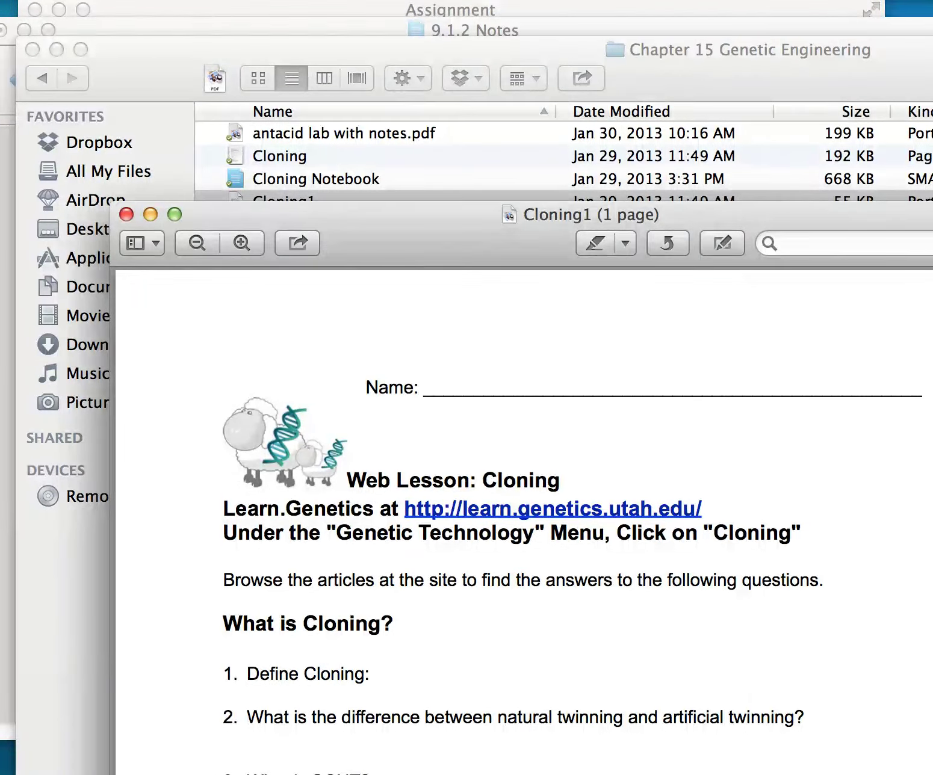
key("super+Tab")
left_click(161, 2)
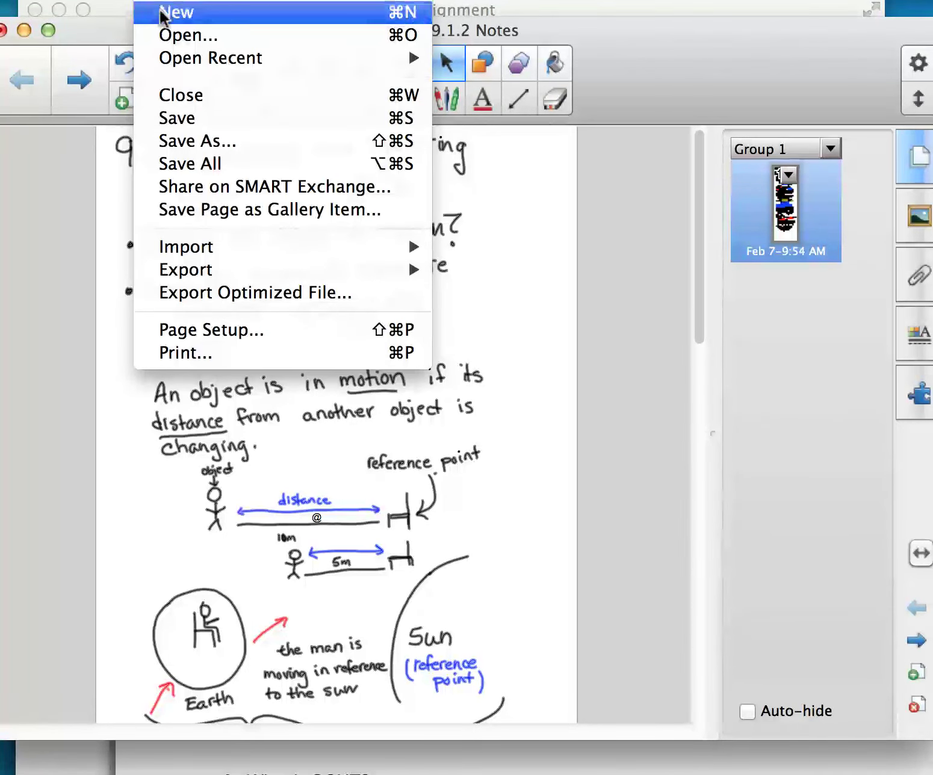
left_click(162, 13)
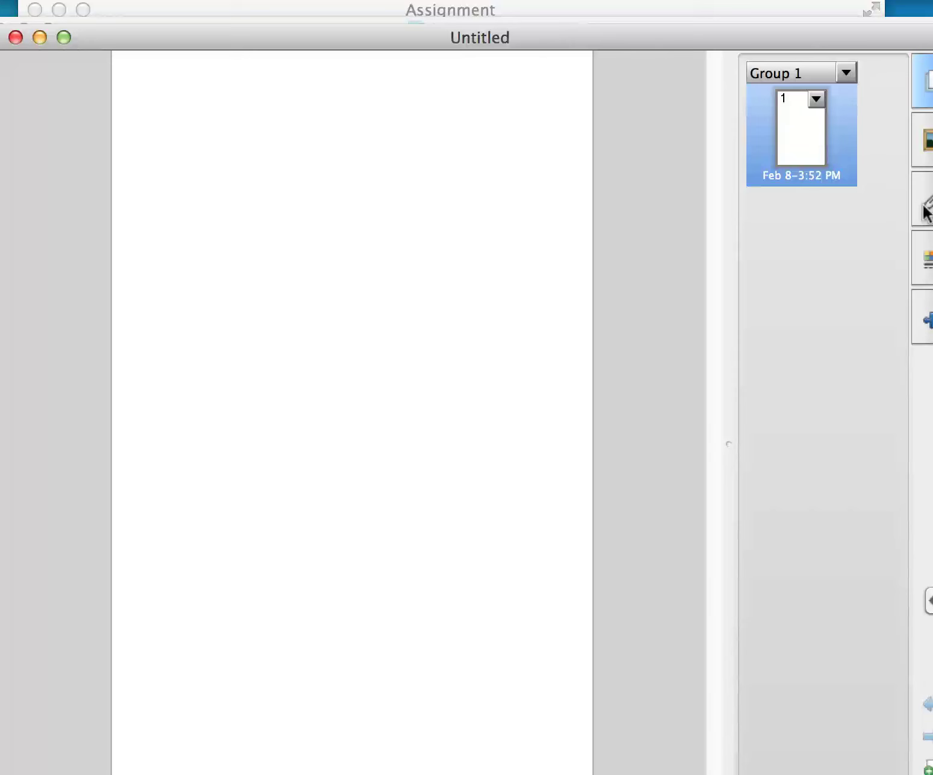
left_click(925, 210)
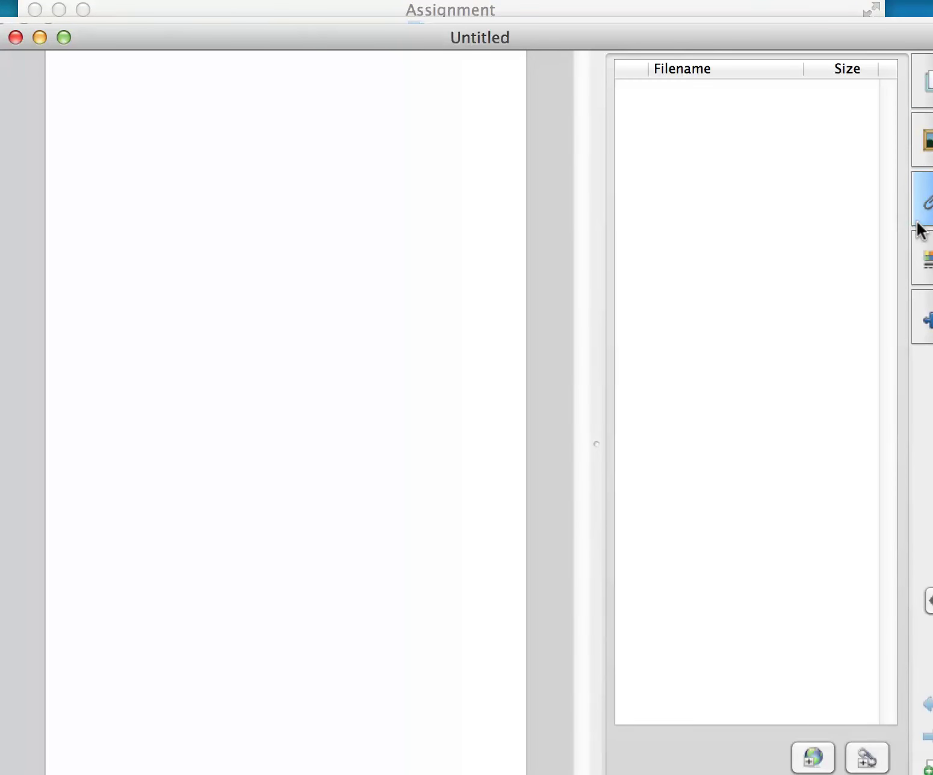
key("super+Tab")
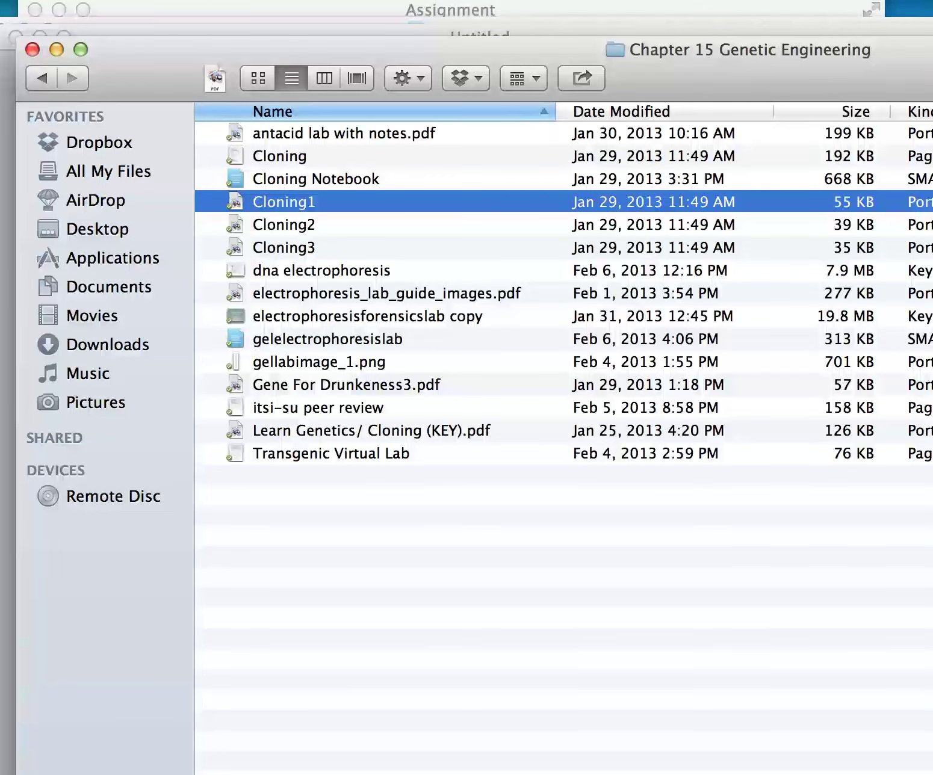
- Attach Cloning1.pdf to the notebook, close Finder, and place the worksheet onto the blank page
left_click_drag(180, 50, 684, 450)
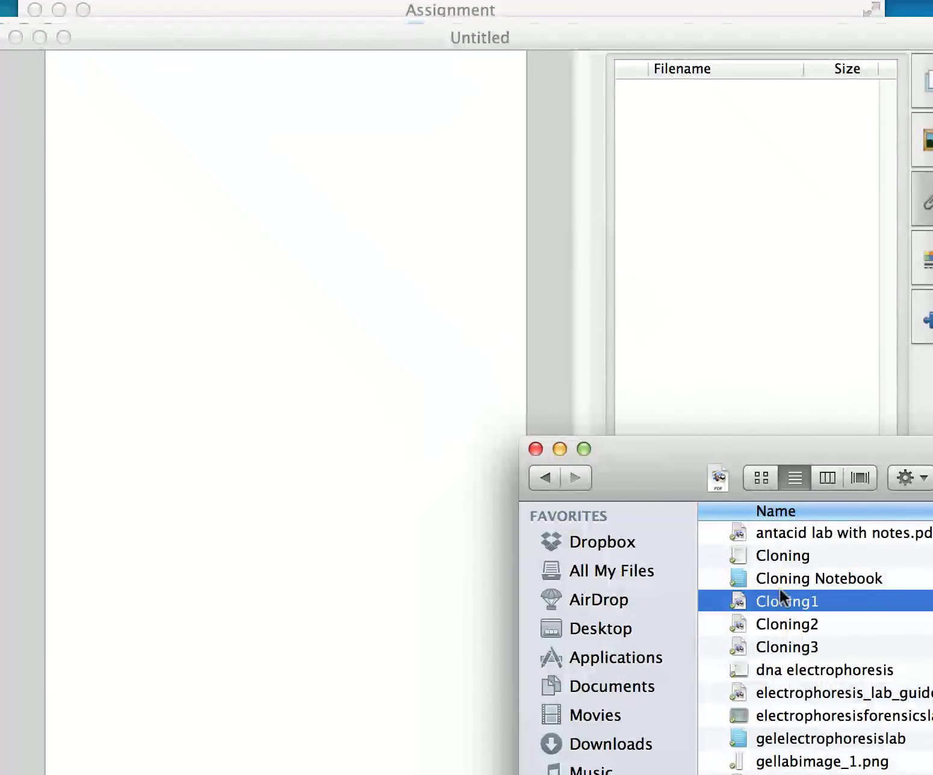
left_click_drag(776, 601, 785, 265)
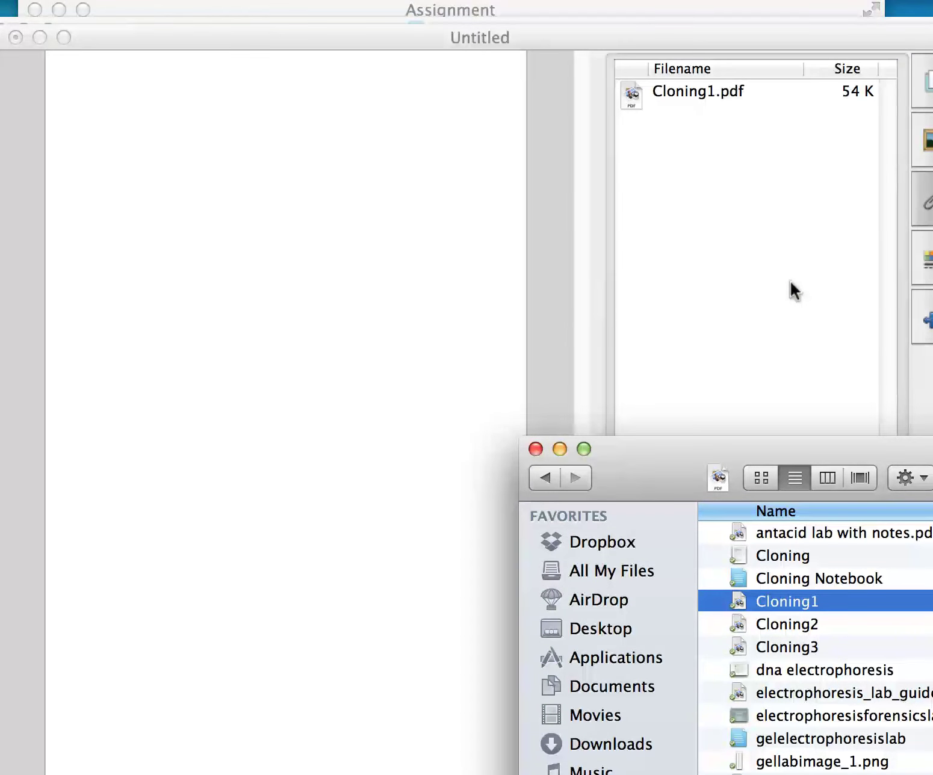
left_click(536, 449)
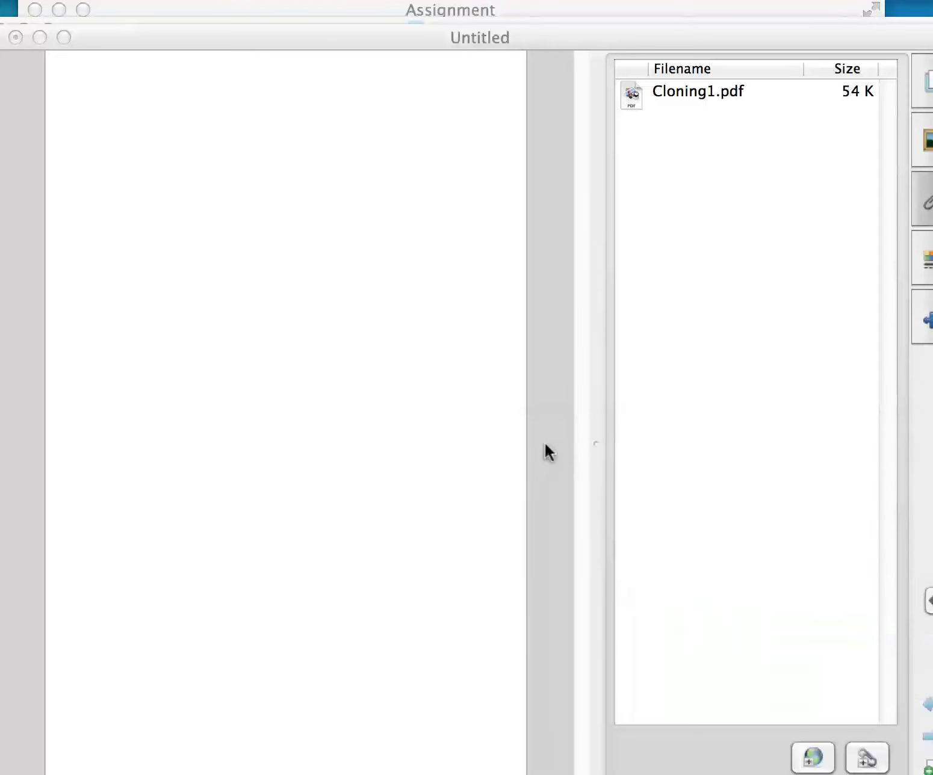
left_click_drag(687, 89, 318, 174)
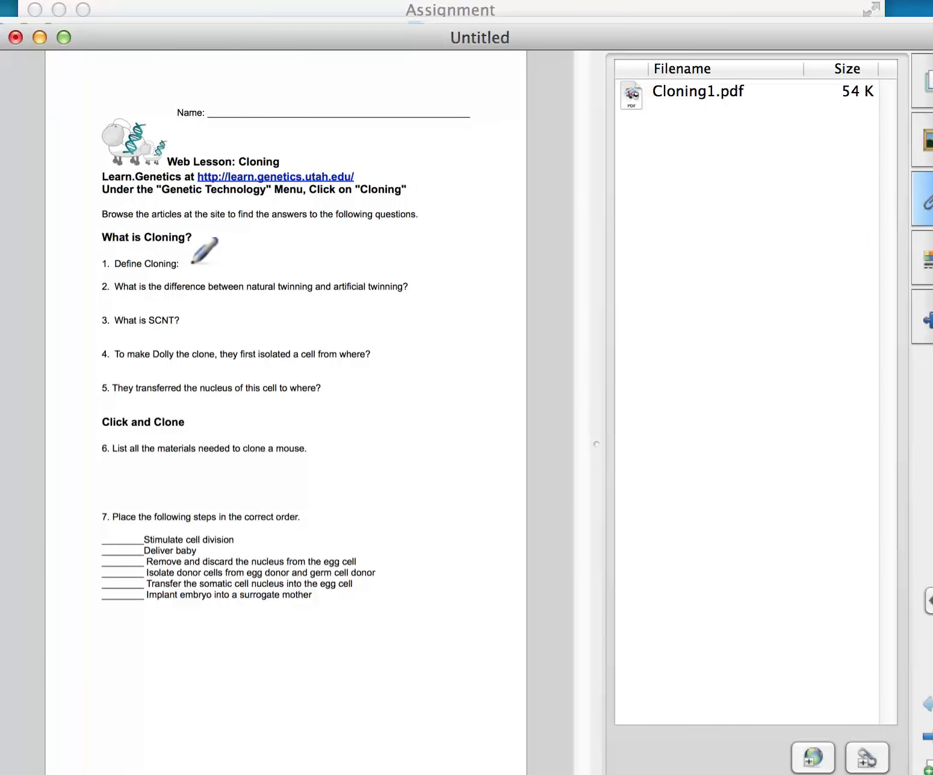
- Handwrite 'the process of replicating' in red beside 'Define Cloning', discarding a stray empty text box
left_click_drag(194, 256, 194, 272)
left_click_drag(186, 263, 359, 257)
left_click_drag(376, 247, 370, 265)
mouse_move(365, 257)
left_mouse_down()
mouse_move(397, 257)
mouse_move(414, 269)
mouse_move(477, 248)
mouse_move(499, 253)
mouse_move(486, 285)
left_mouse_up()
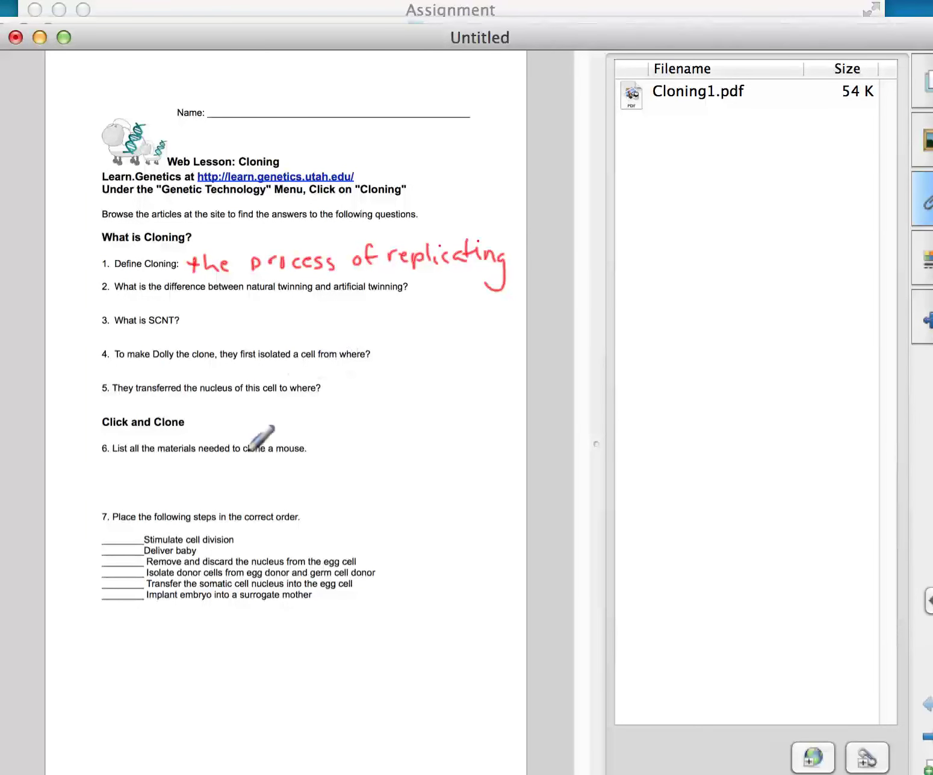
left_click(187, 319)
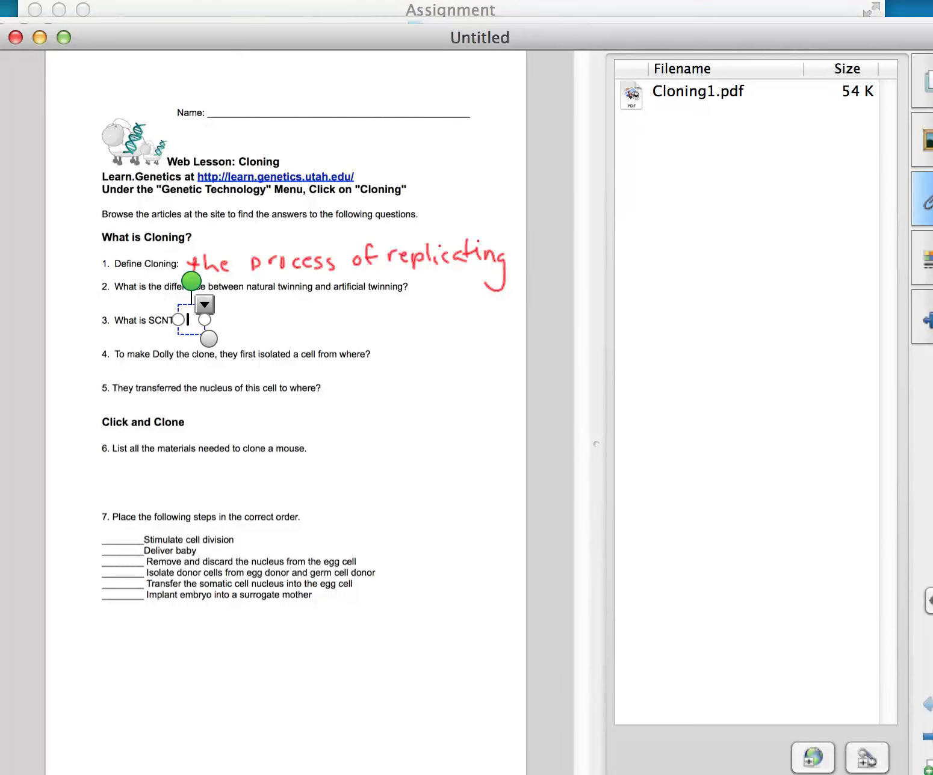
left_click(233, 347)
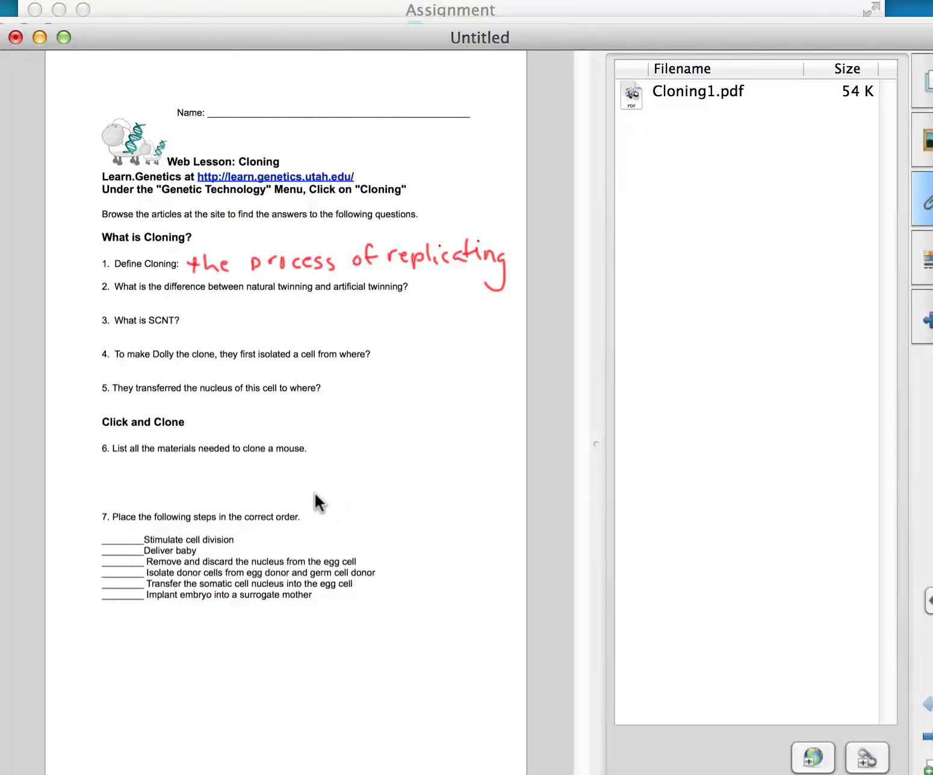
- Type the student's first name in a text box on the Name line and adjust its font size
left_click(221, 89)
left_click_drag(245, 114, 275, 147)
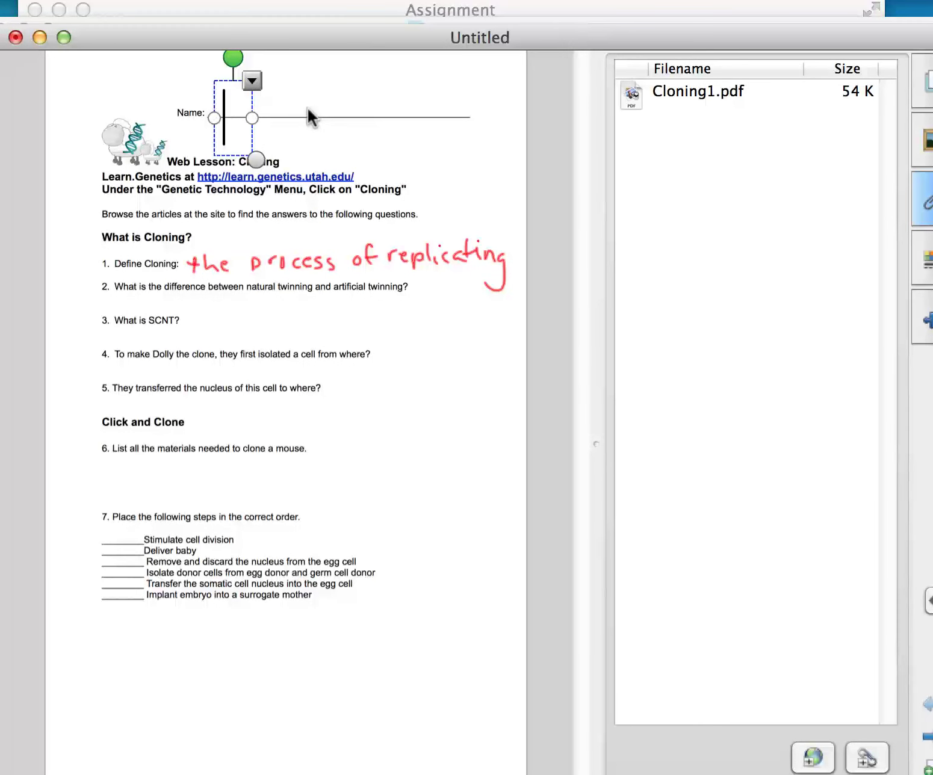
type("Andrea")
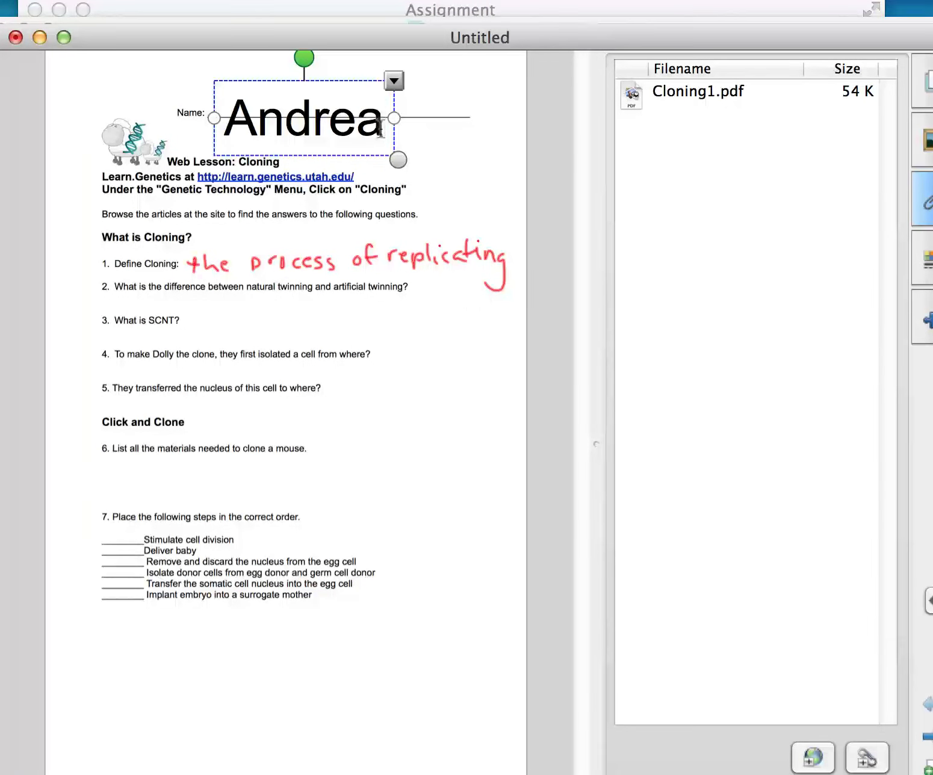
left_click_drag(384, 120, 225, 128)
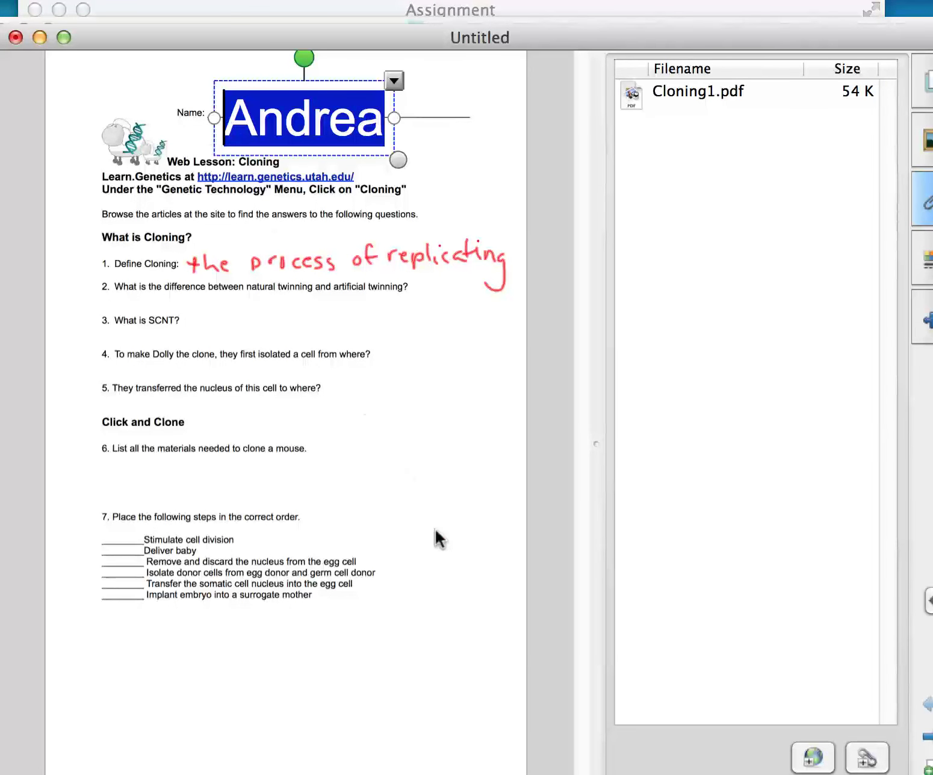
key("super+minus")
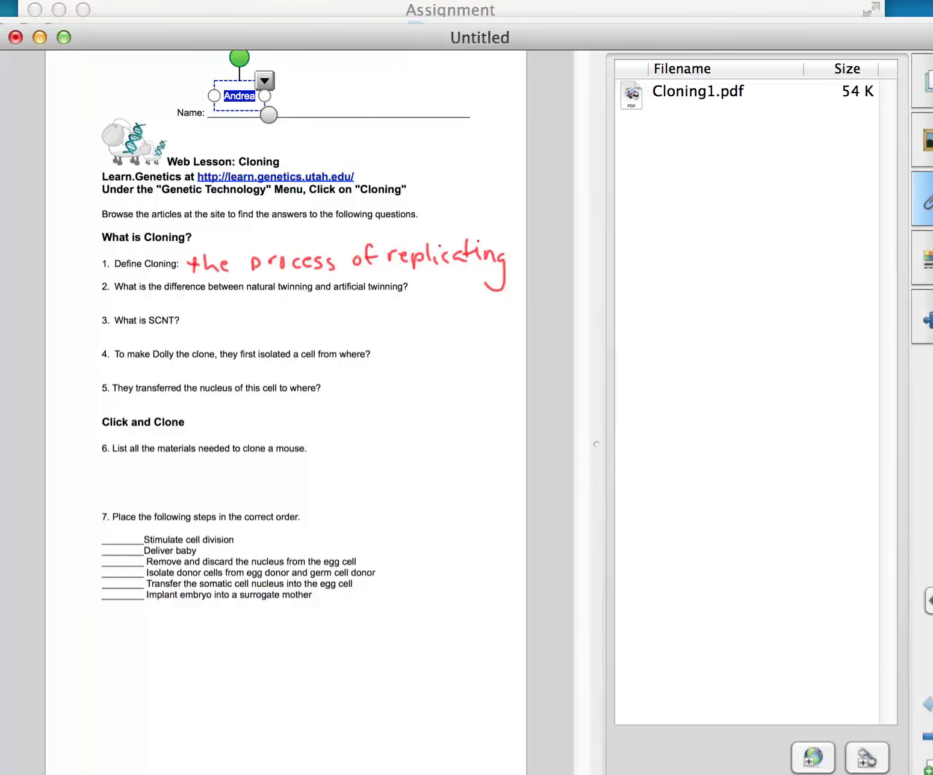
key("super+plus")
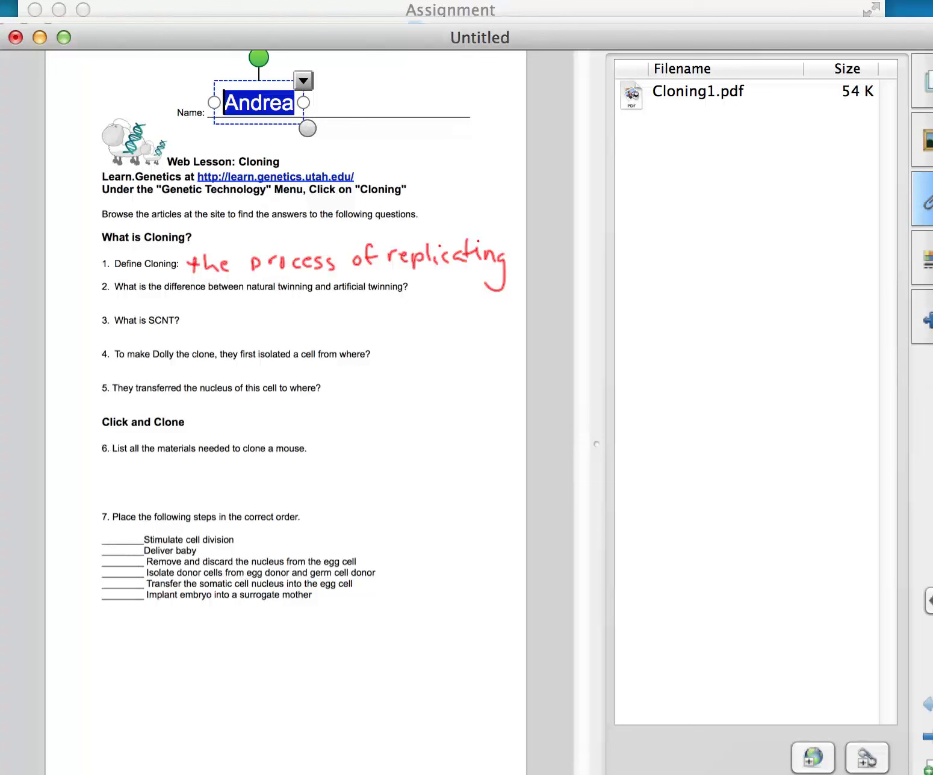
key("Escape")
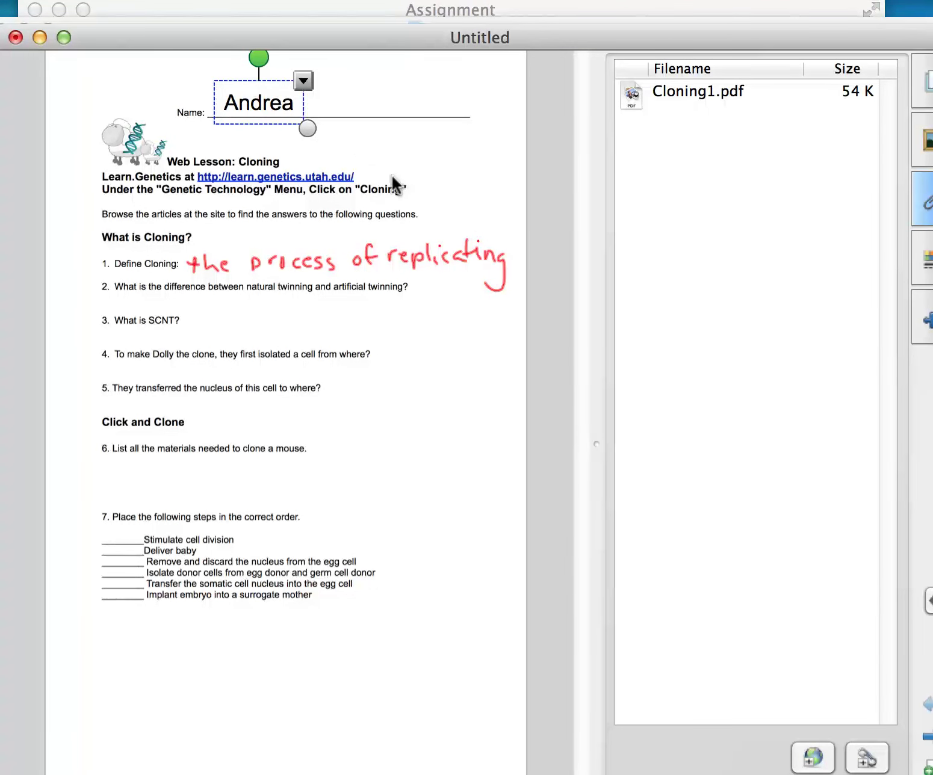
- Open the PDF Setup sheet via File > Export > PDF to export the annotated worksheet
left_click(155, 2)
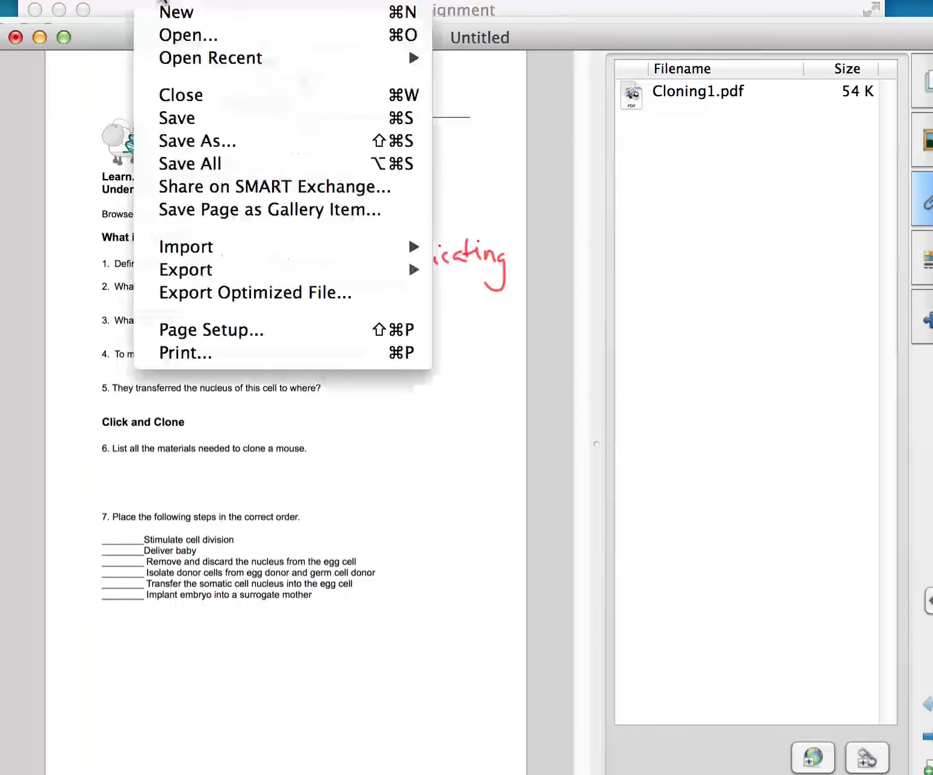
mouse_move(144, 264)
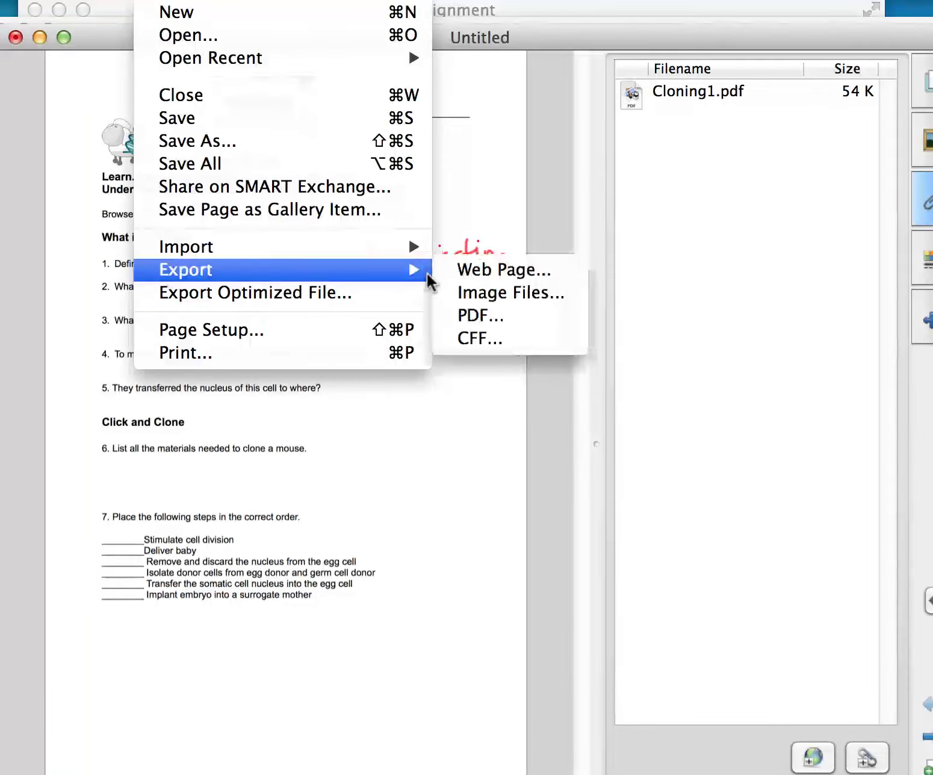
left_click(454, 317)
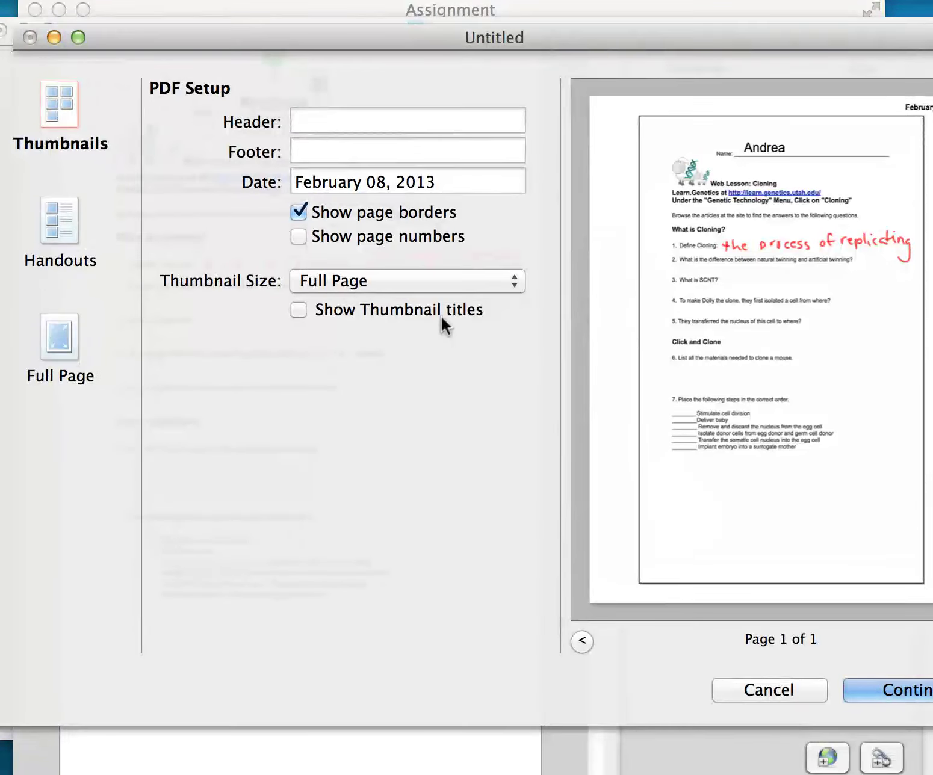